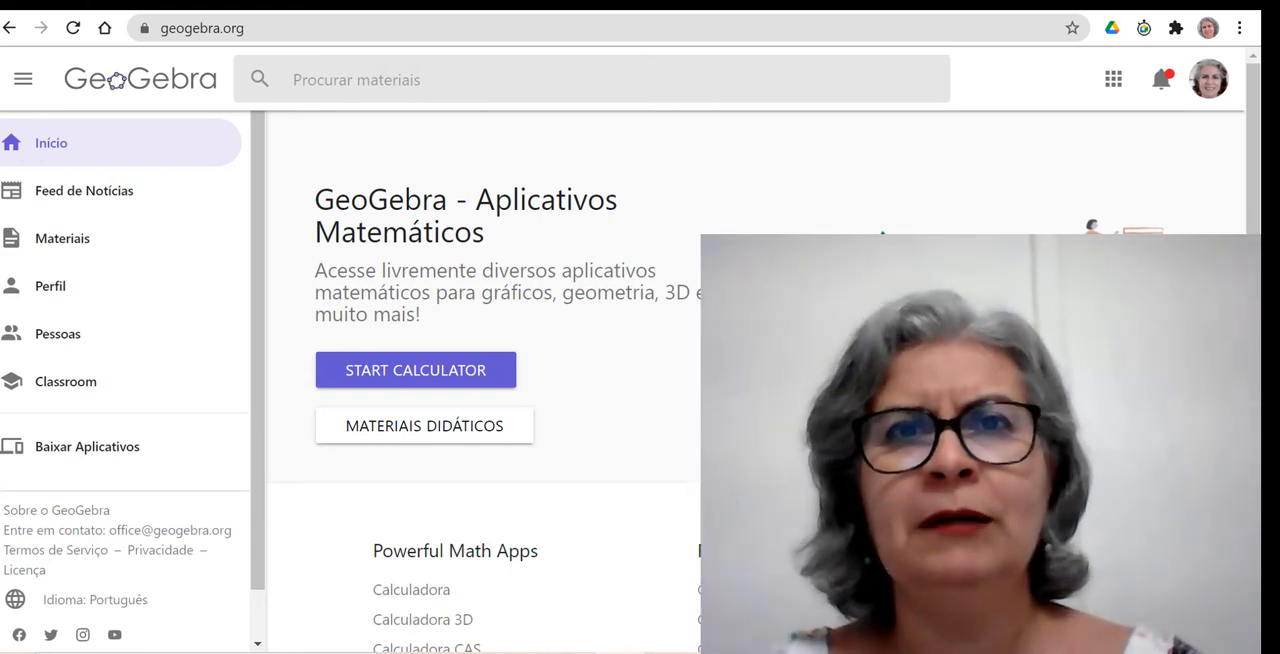
Open GeoGebra Clássico from the apps listed on the GeoGebra home page.
mouse_move(211, 203)
left_mouse_down()
mouse_move(206, 124)
mouse_move(226, 64)
mouse_move(247, 108)
left_mouse_up()
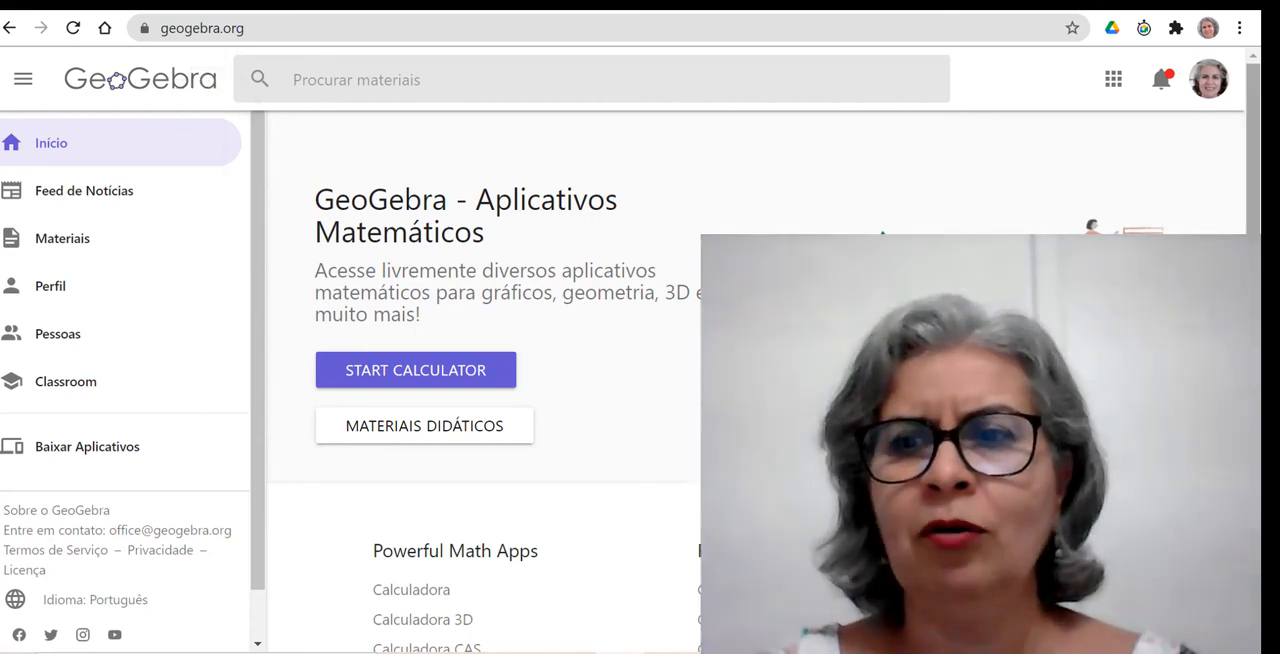
left_click_drag(1253, 168, 1272, 245)
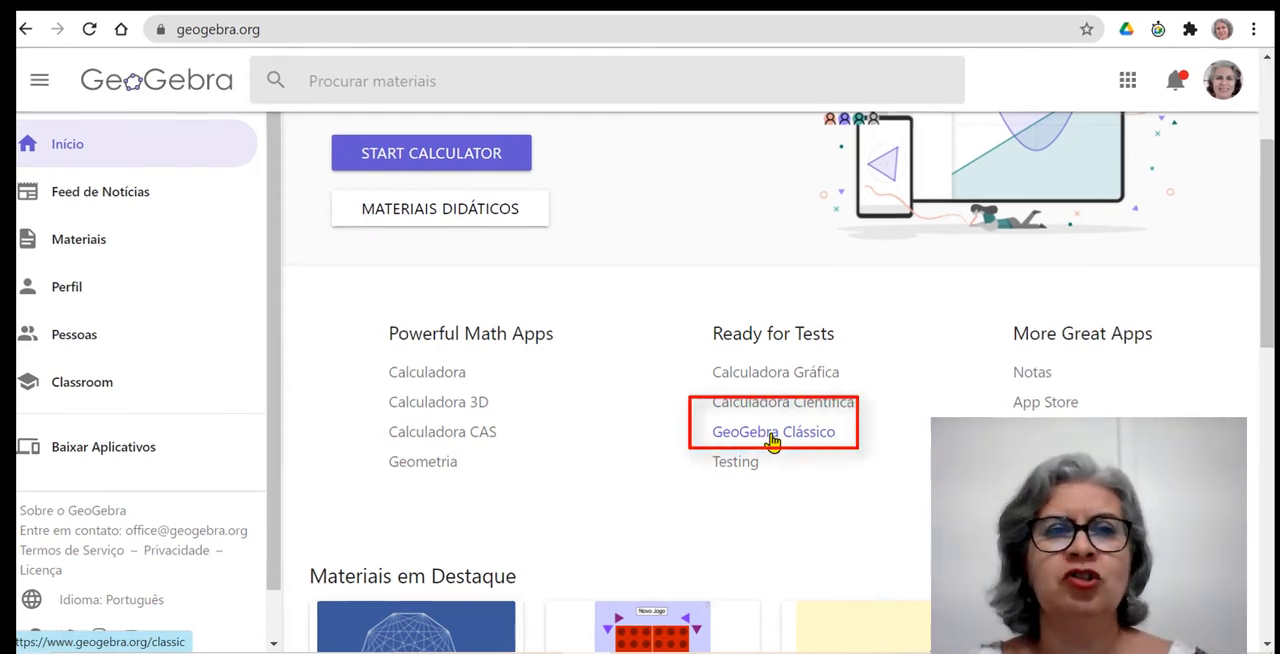
left_click(777, 432)
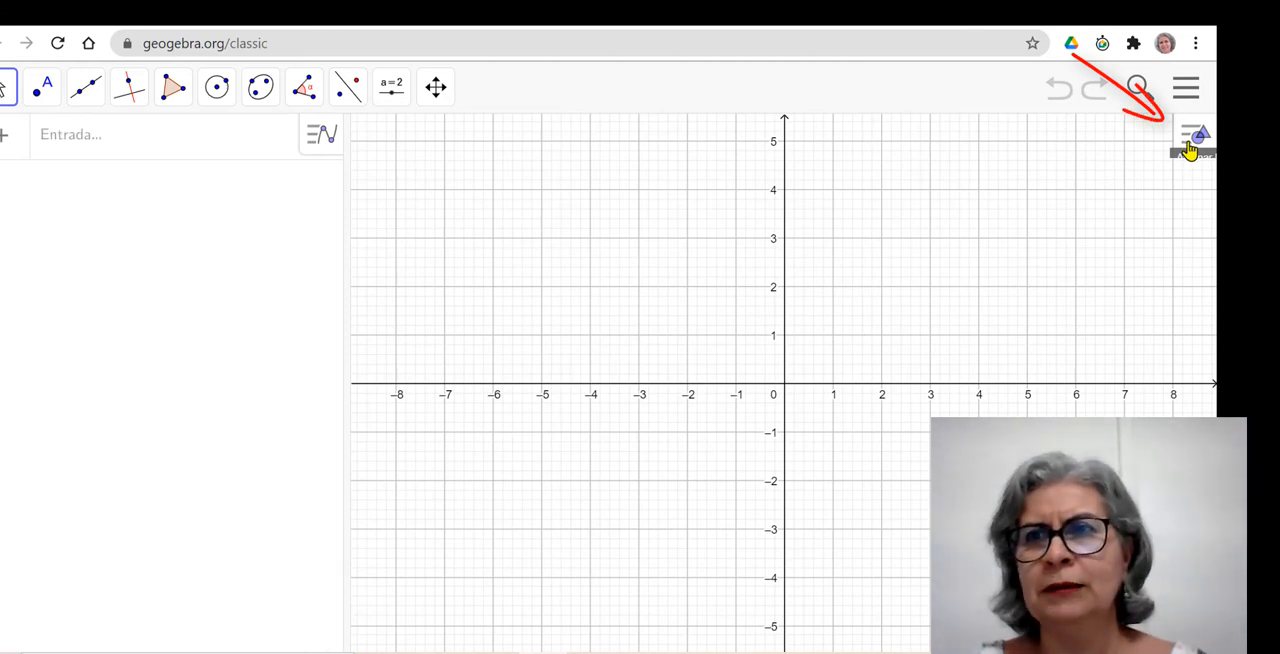
Add the Calculadora de Probabilidades view to the workspace.
left_click(1189, 149)
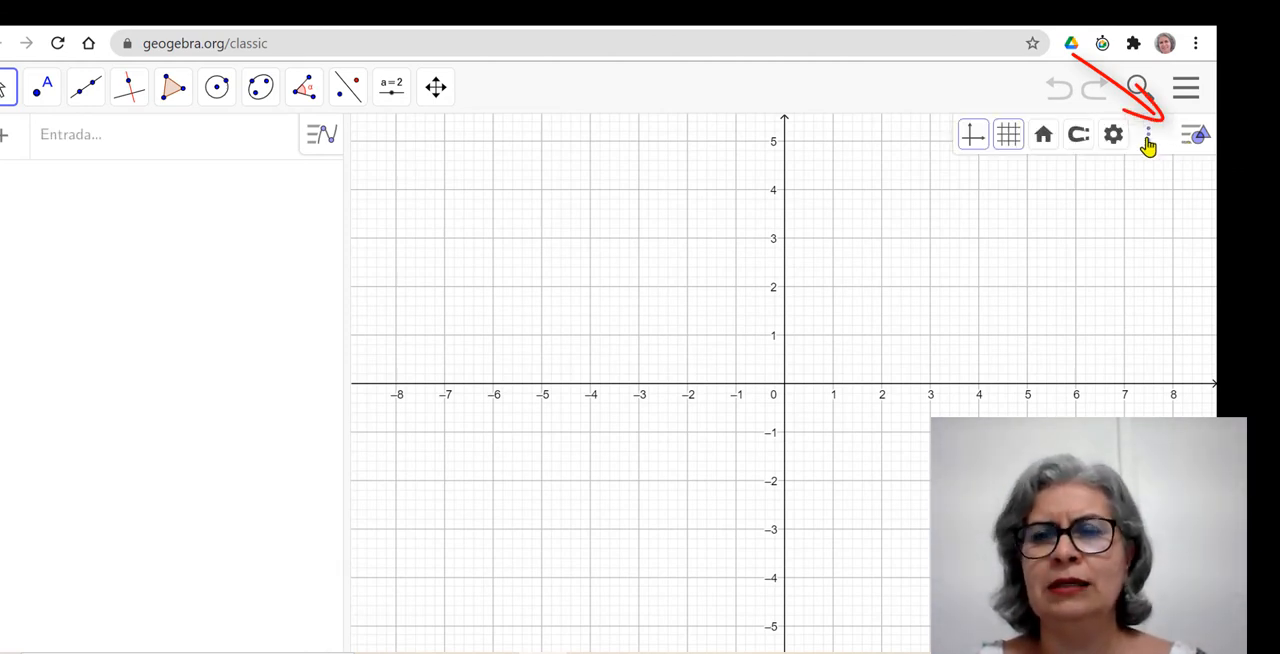
left_click(1148, 140)
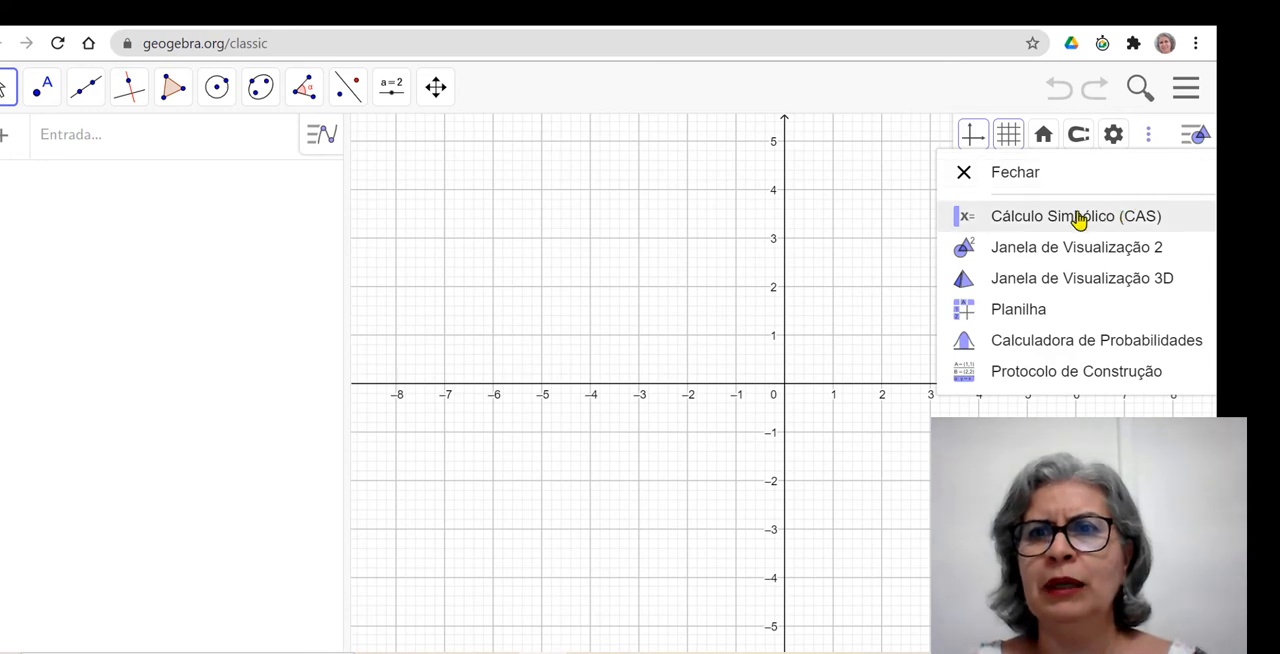
left_click(1013, 346)
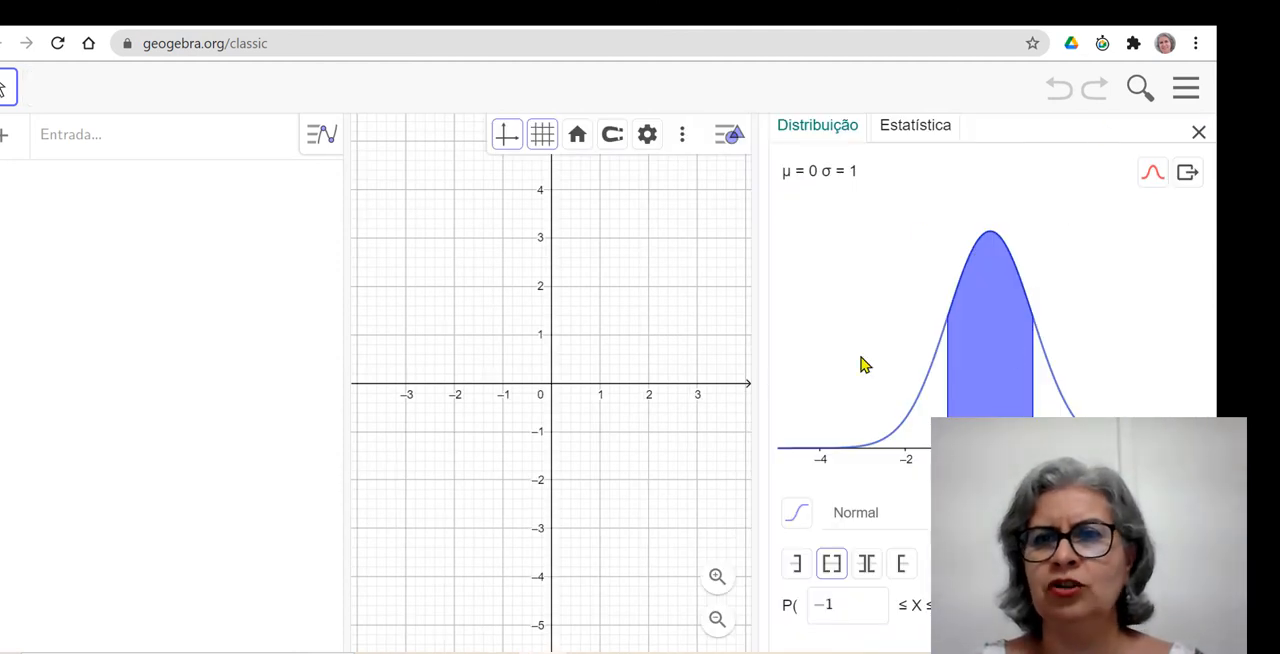
Close the graphics view and the algebra view so only the probability calculator remains.
left_click(683, 142)
left_click(690, 175)
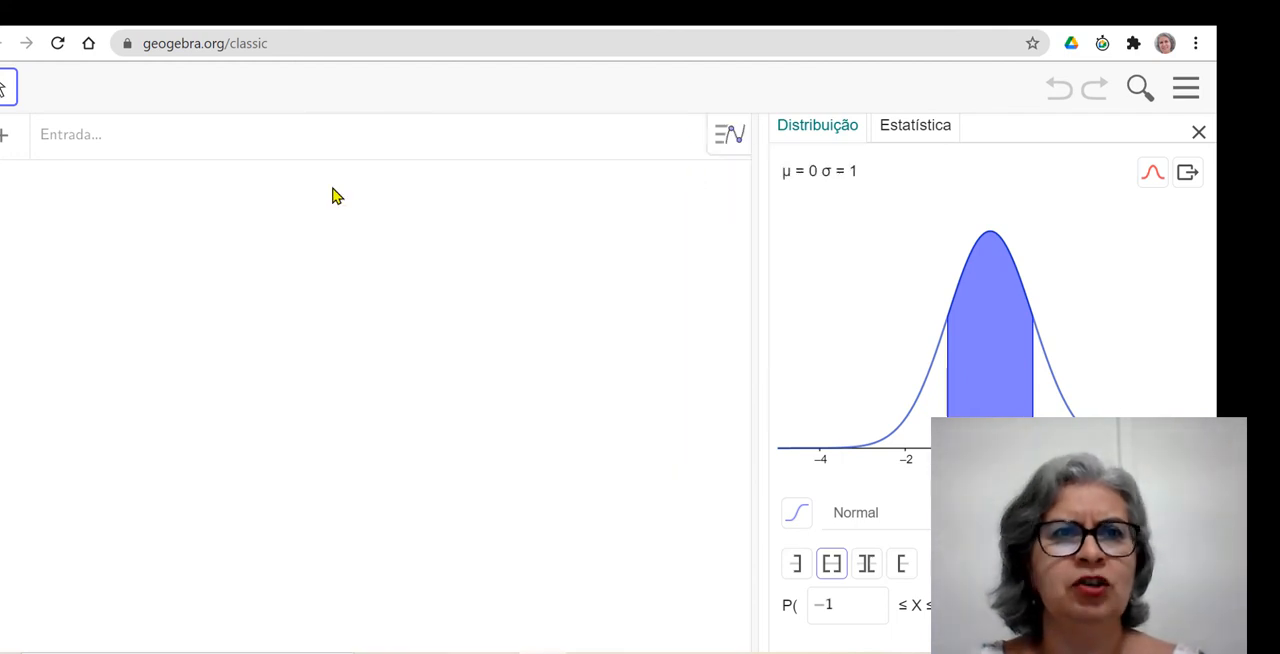
left_click(731, 137)
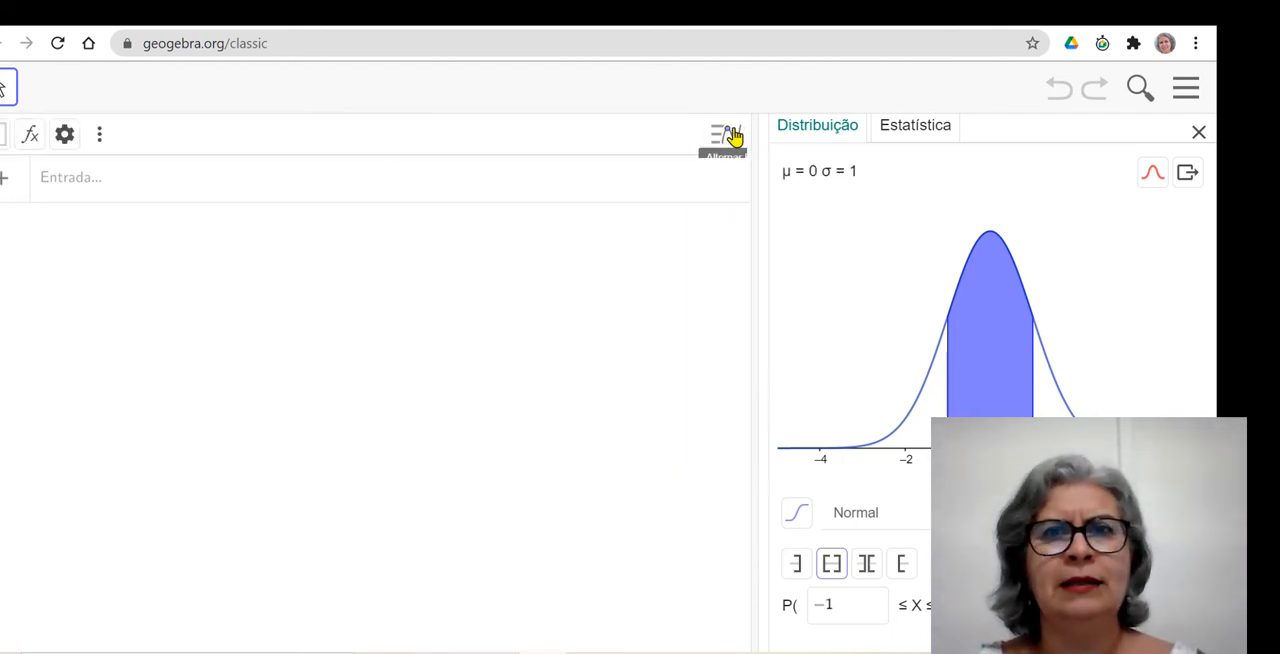
left_click(99, 140)
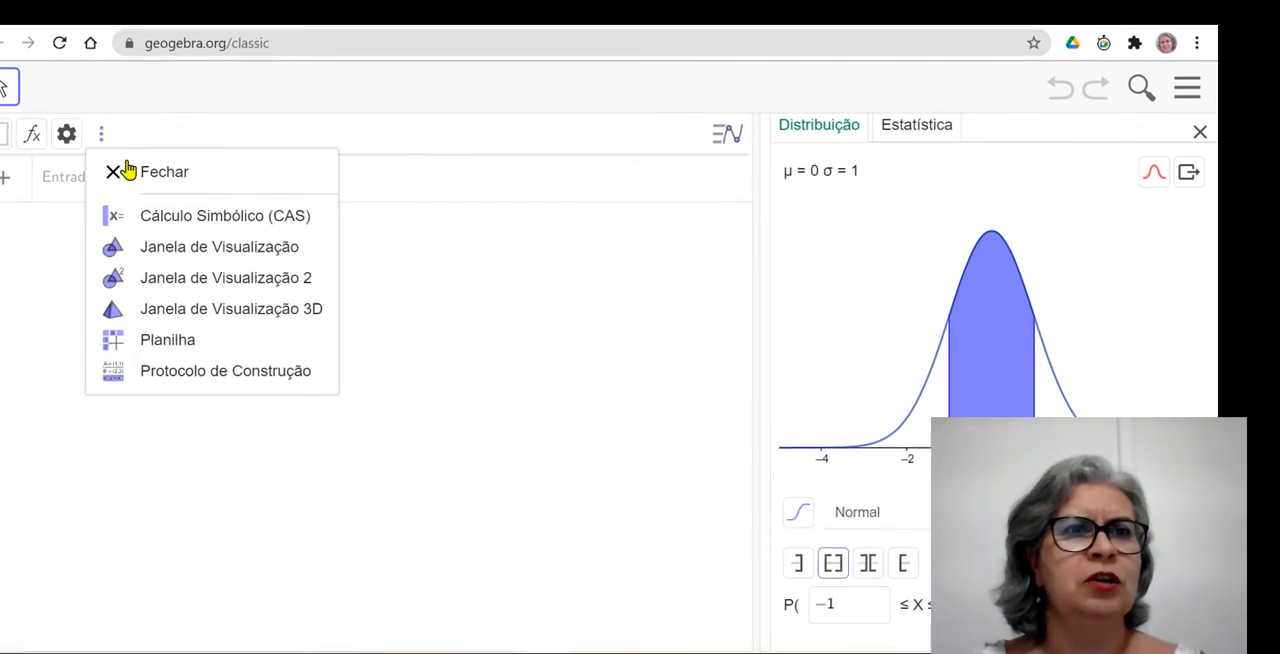
left_click(125, 168)
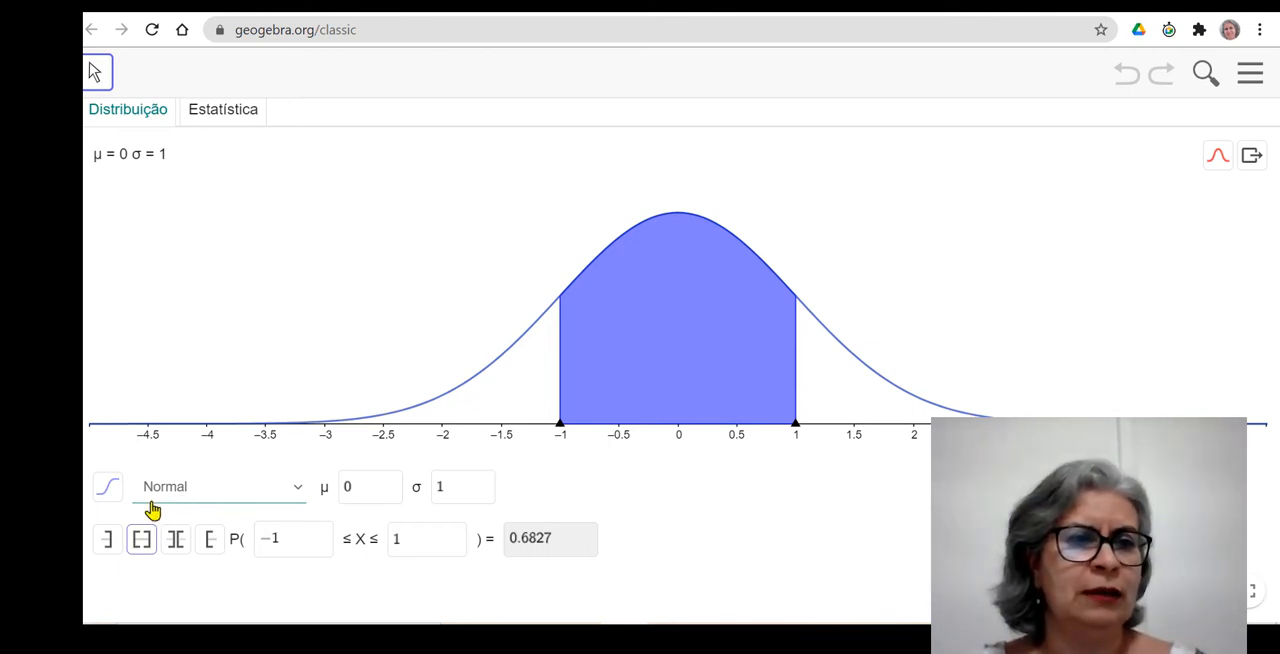
Try the Student, Chi Quadrado, Exponencial and Weibull distributions one after another in the probability calculator.
left_click(298, 496)
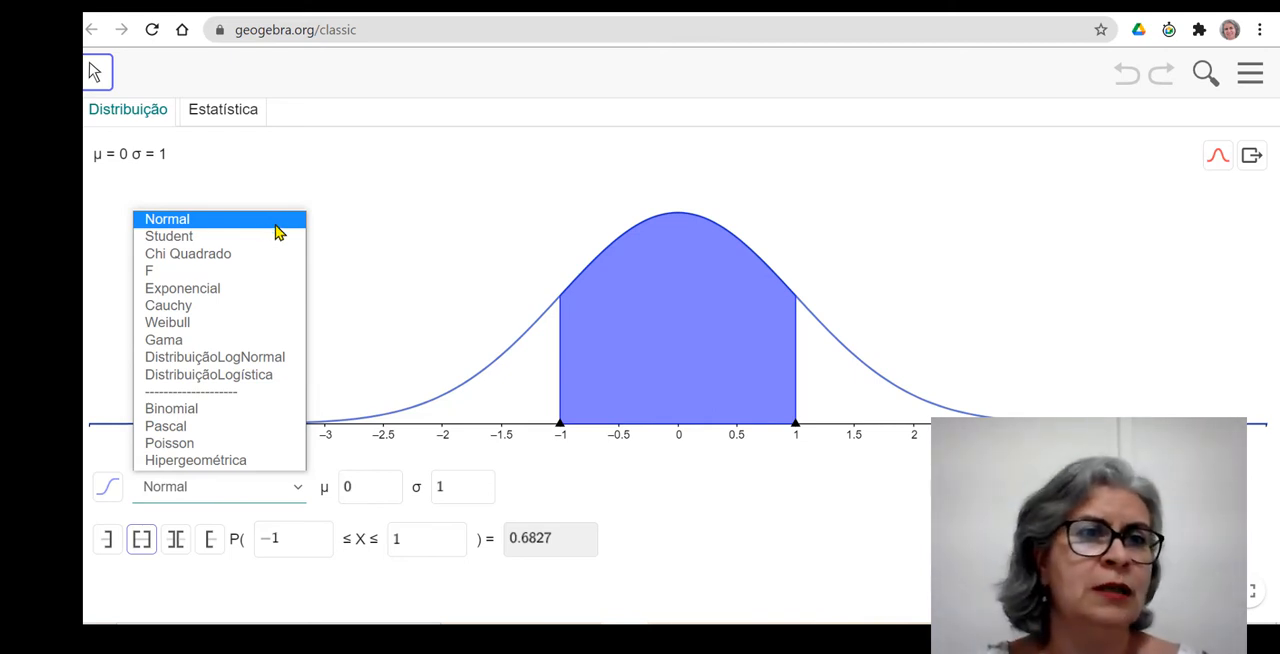
left_click(228, 246)
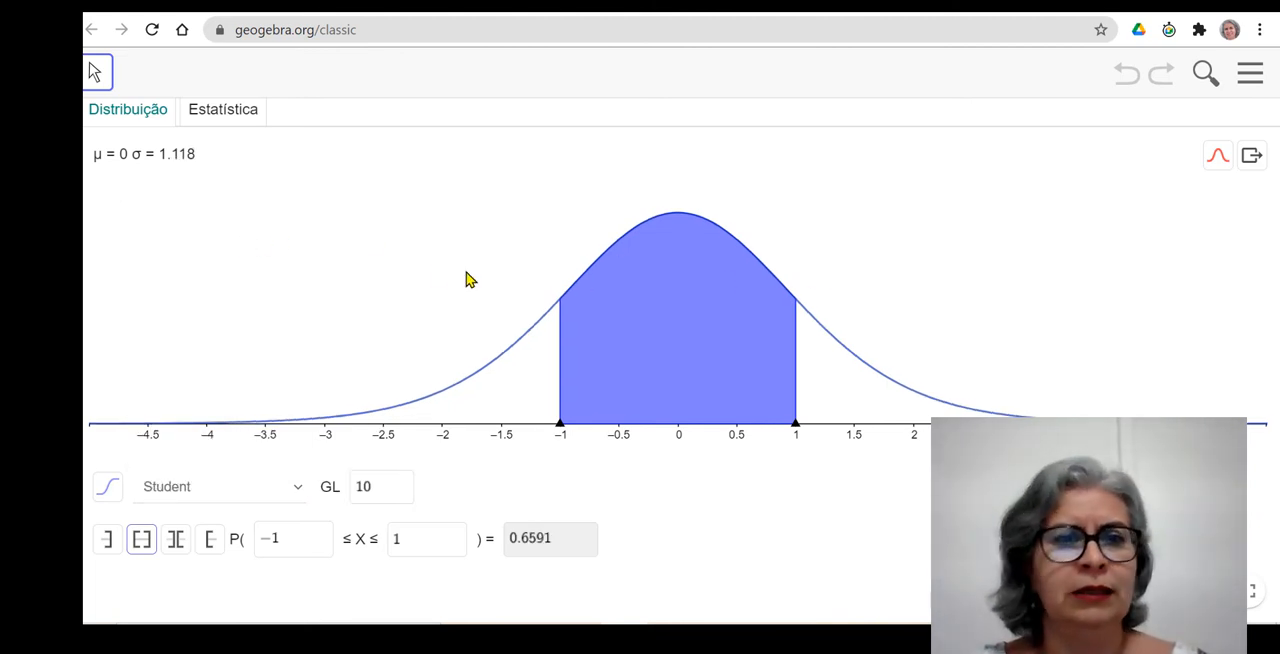
left_click(296, 498)
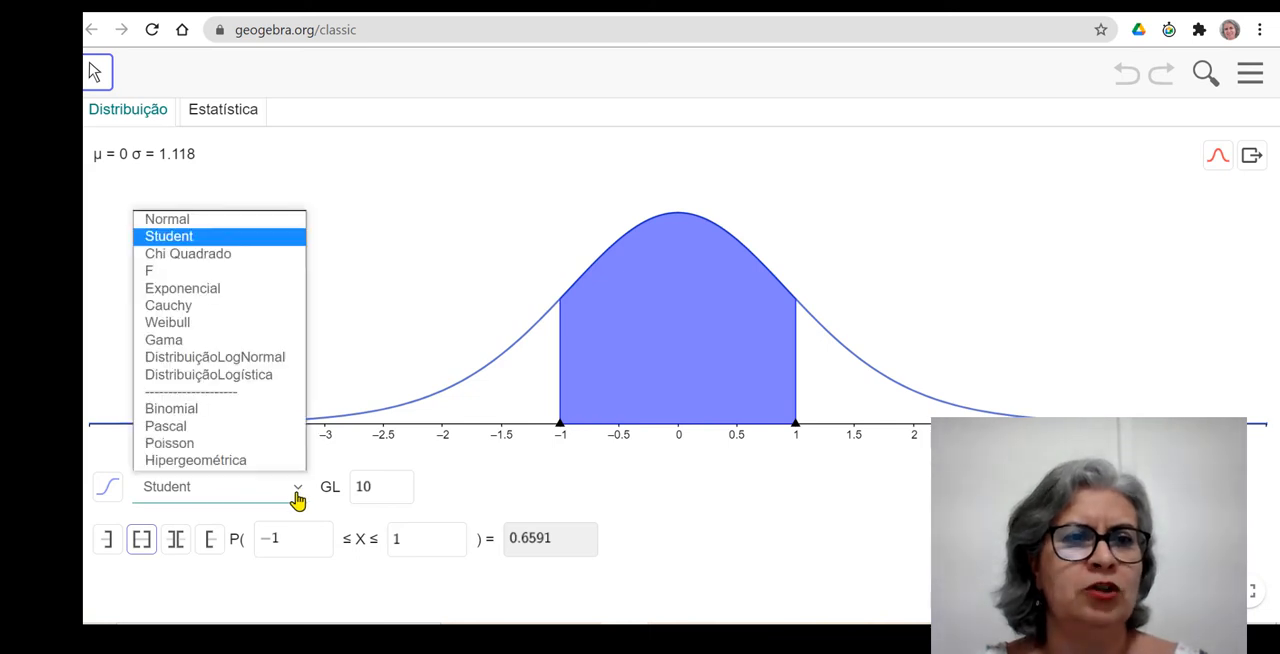
left_click(221, 254)
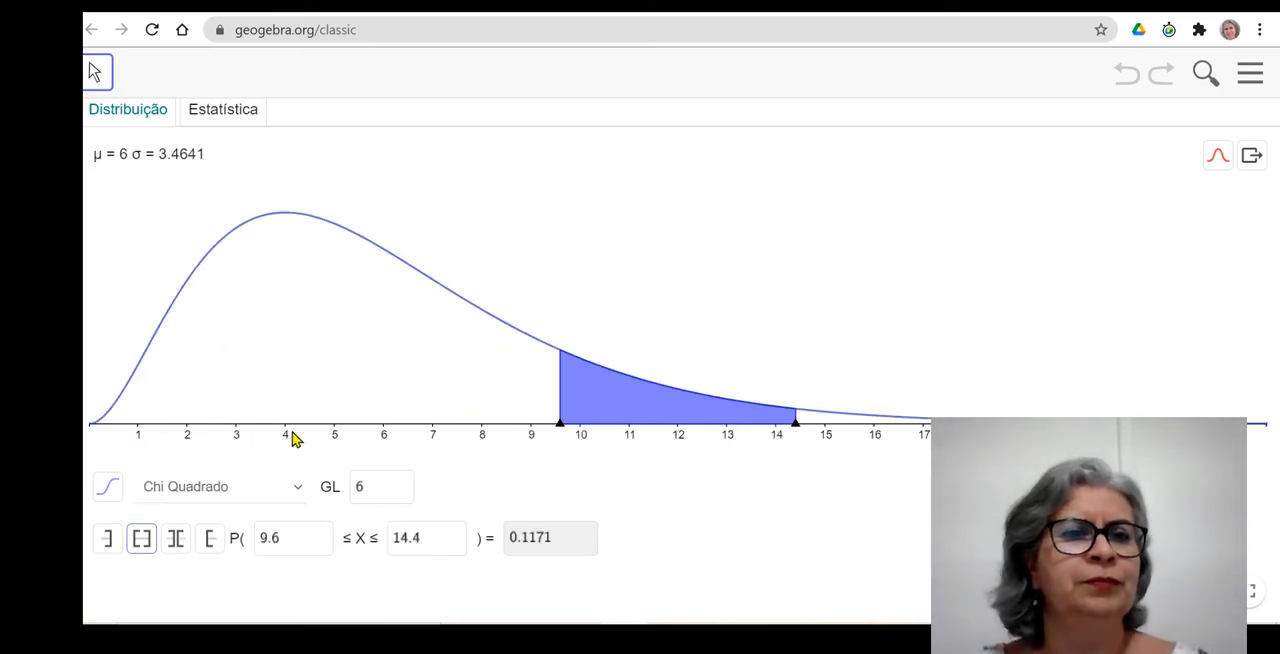
left_click(300, 496)
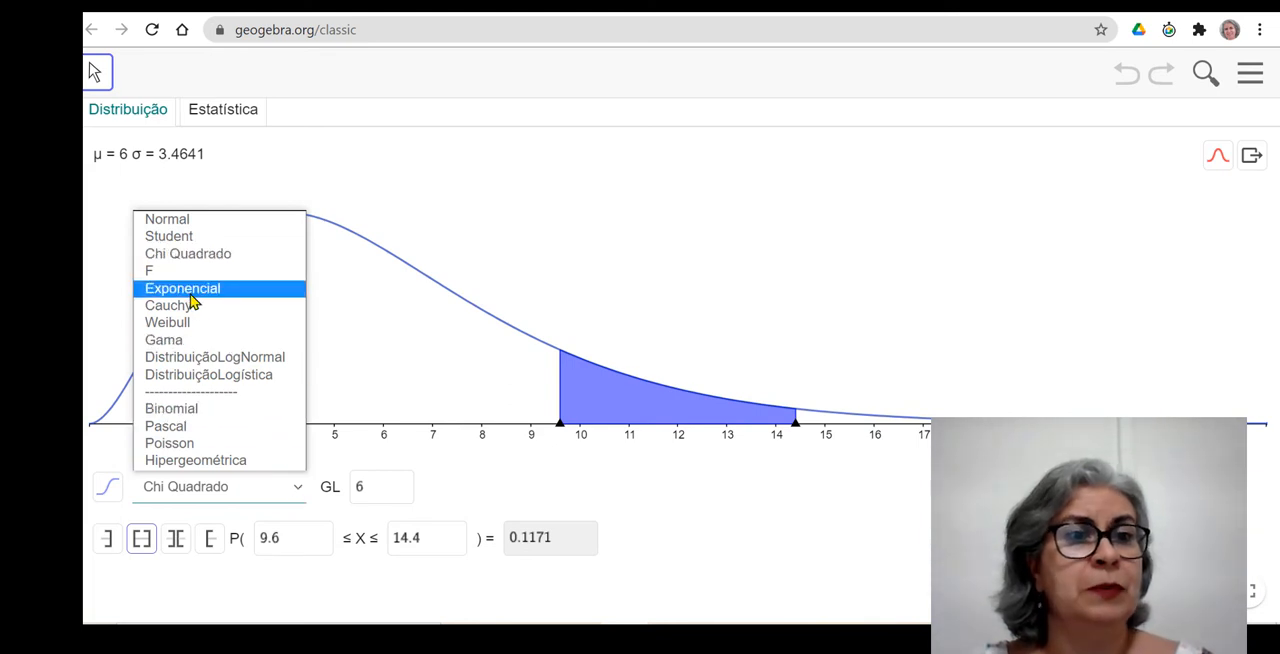
left_click(190, 292)
left_click(299, 490)
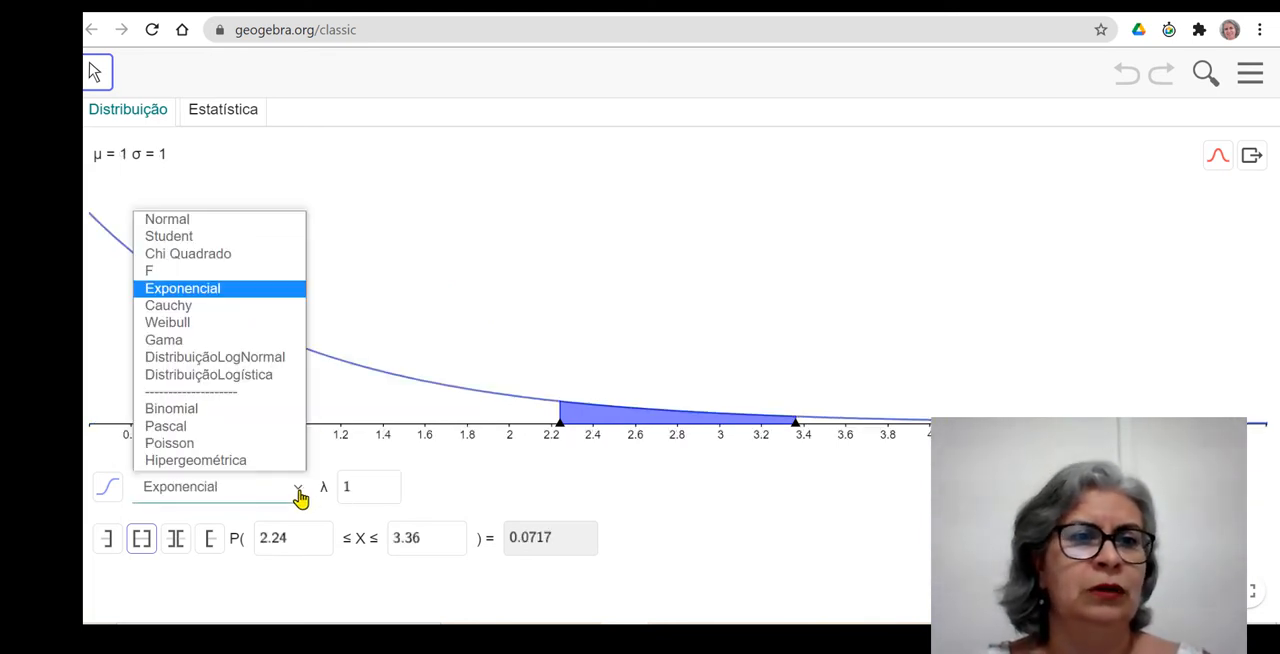
left_click(199, 324)
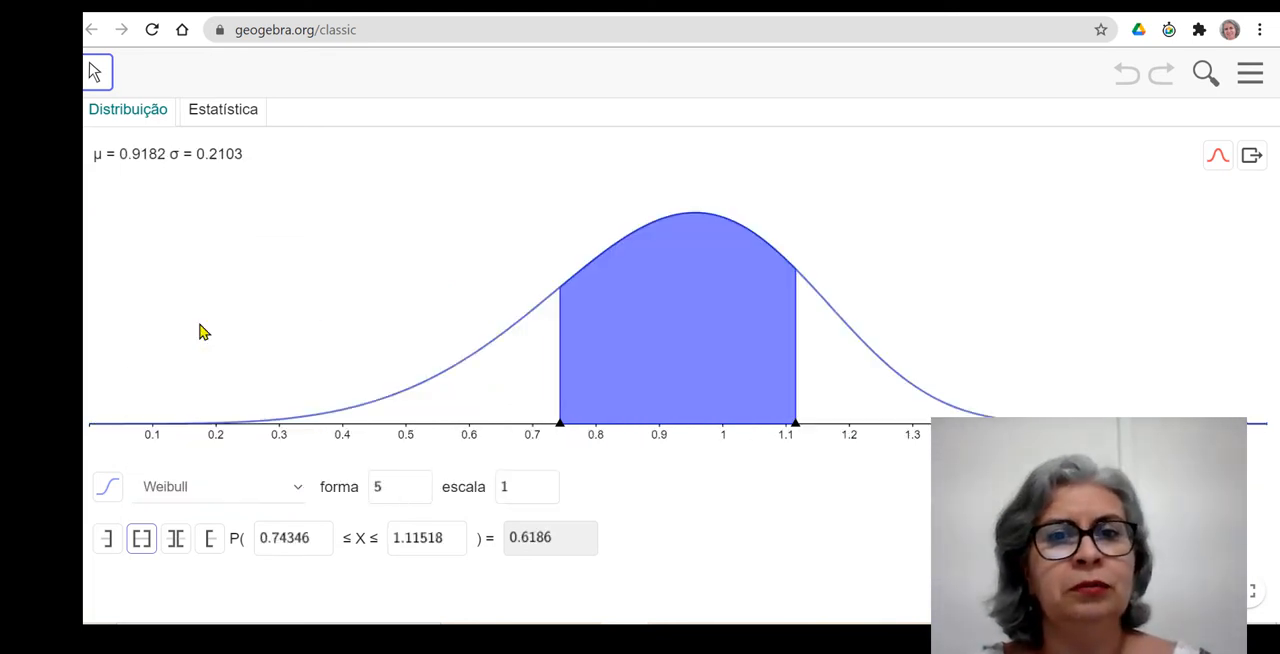
Choose the Binomial distribution and plot it as a line graph, step graph and histogram, with the normal curve overlay.
left_click(298, 490)
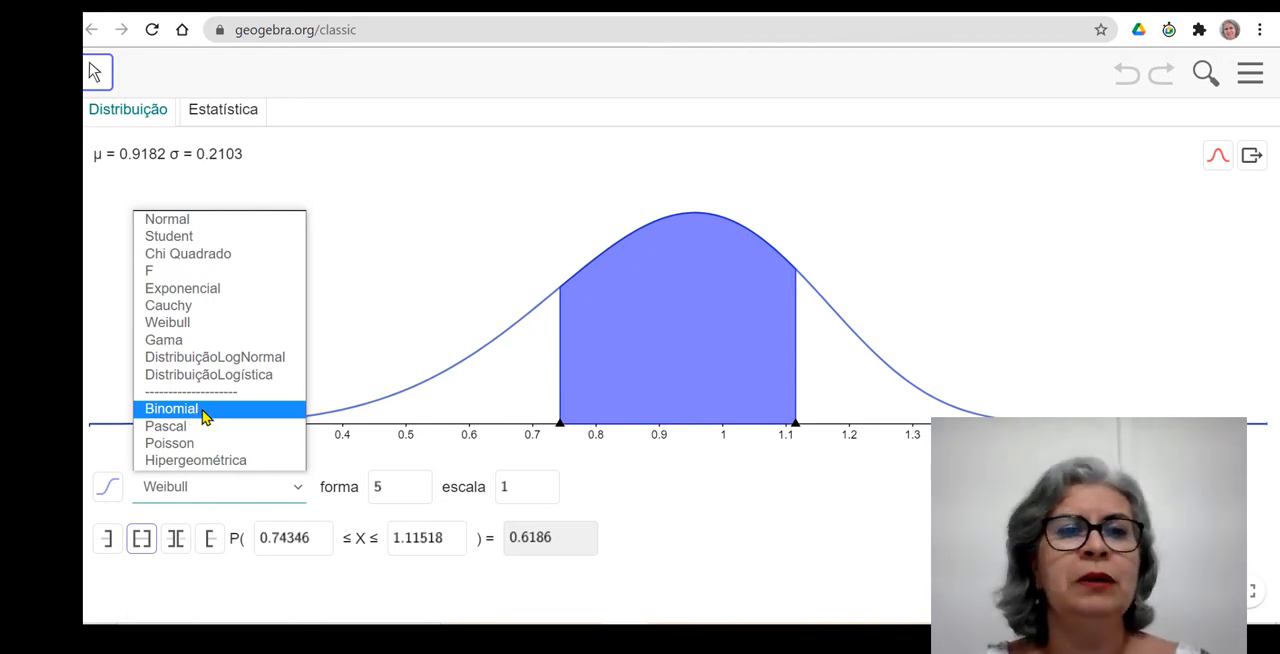
left_click(201, 412)
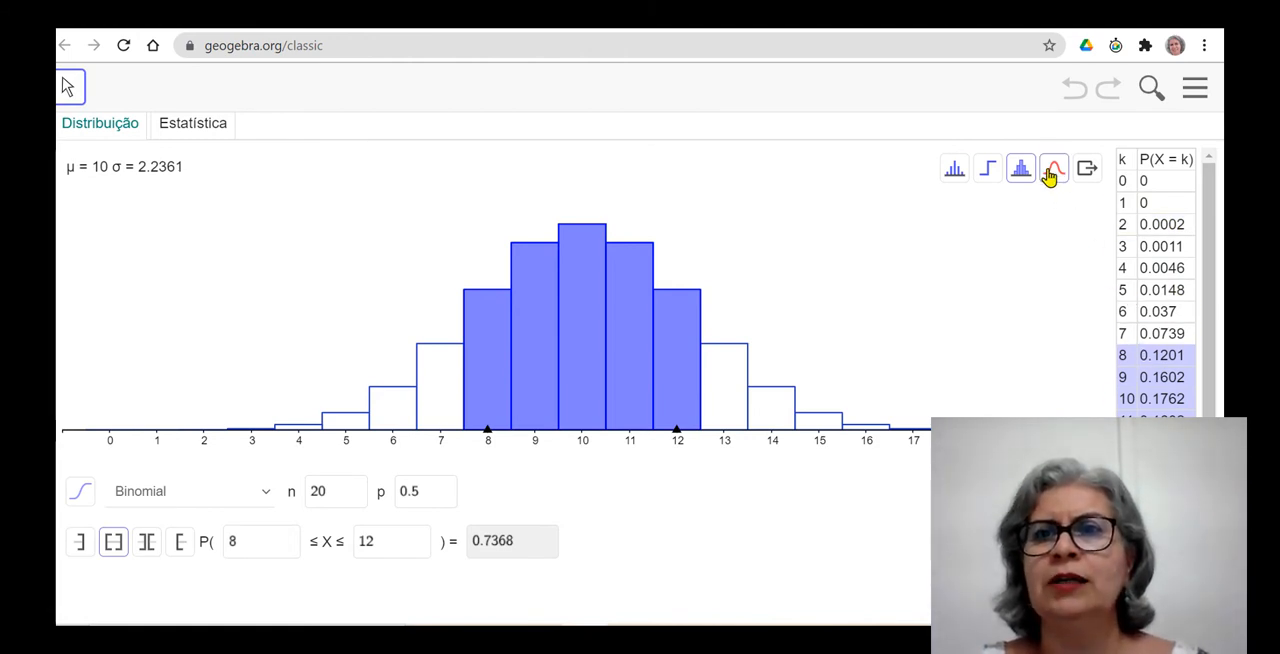
left_click(953, 180)
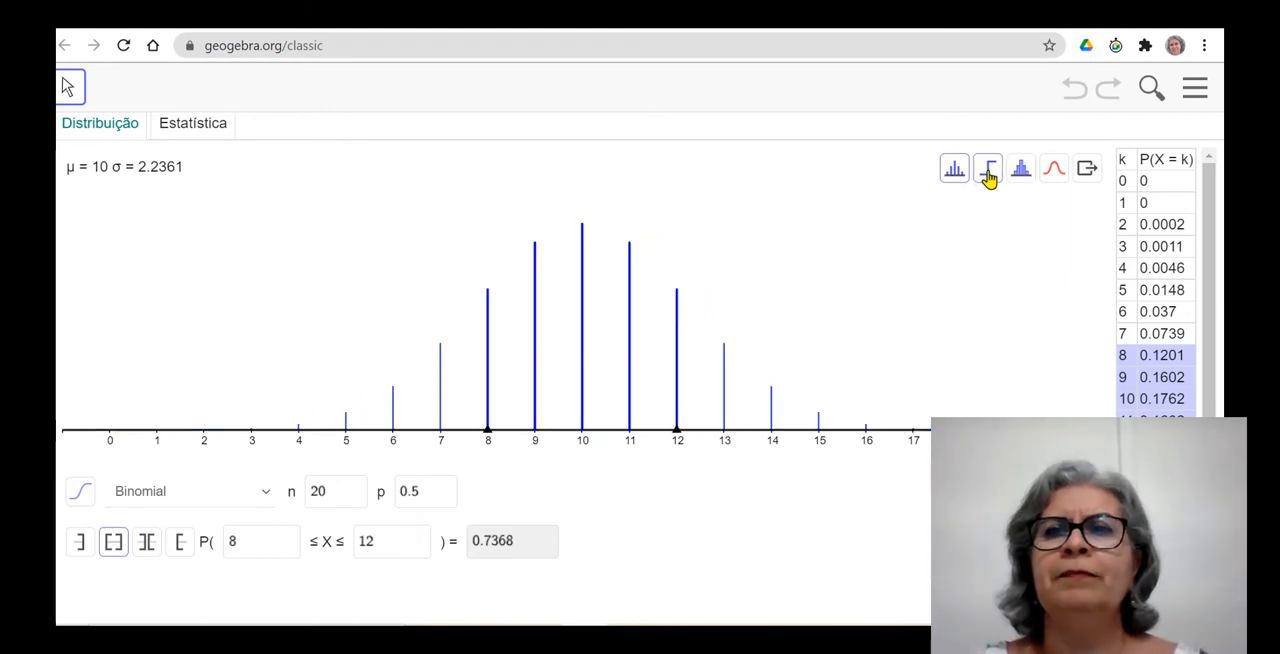
left_click(988, 177)
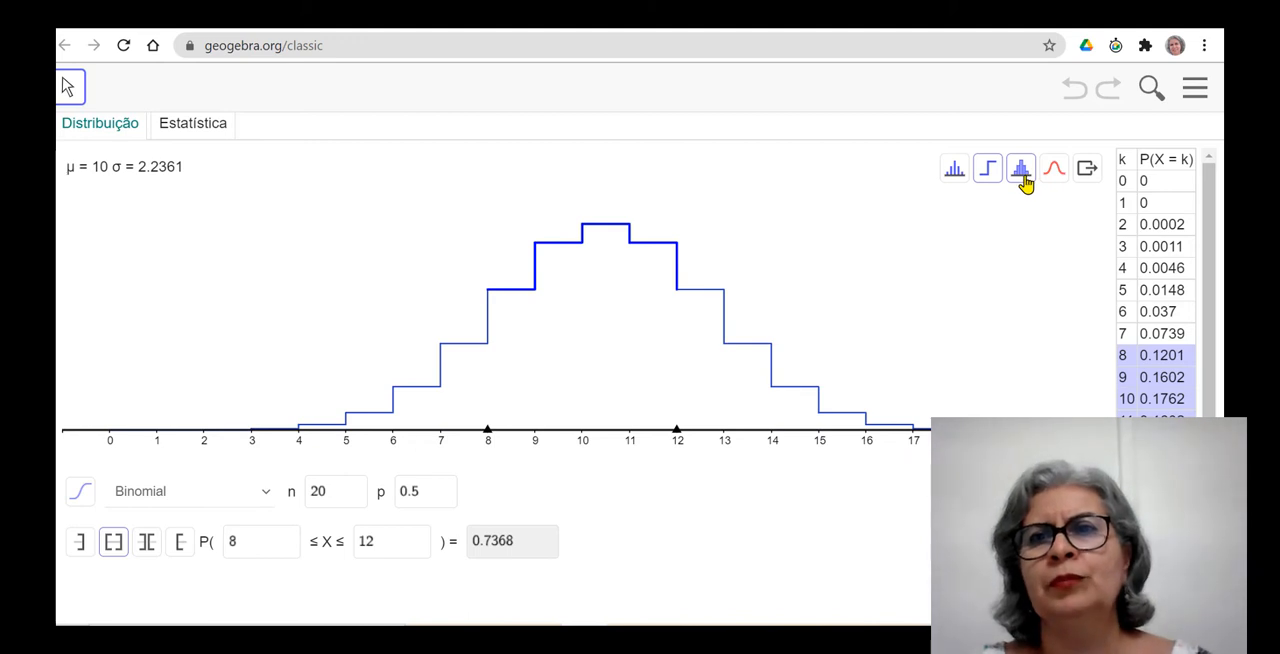
left_click(1020, 183)
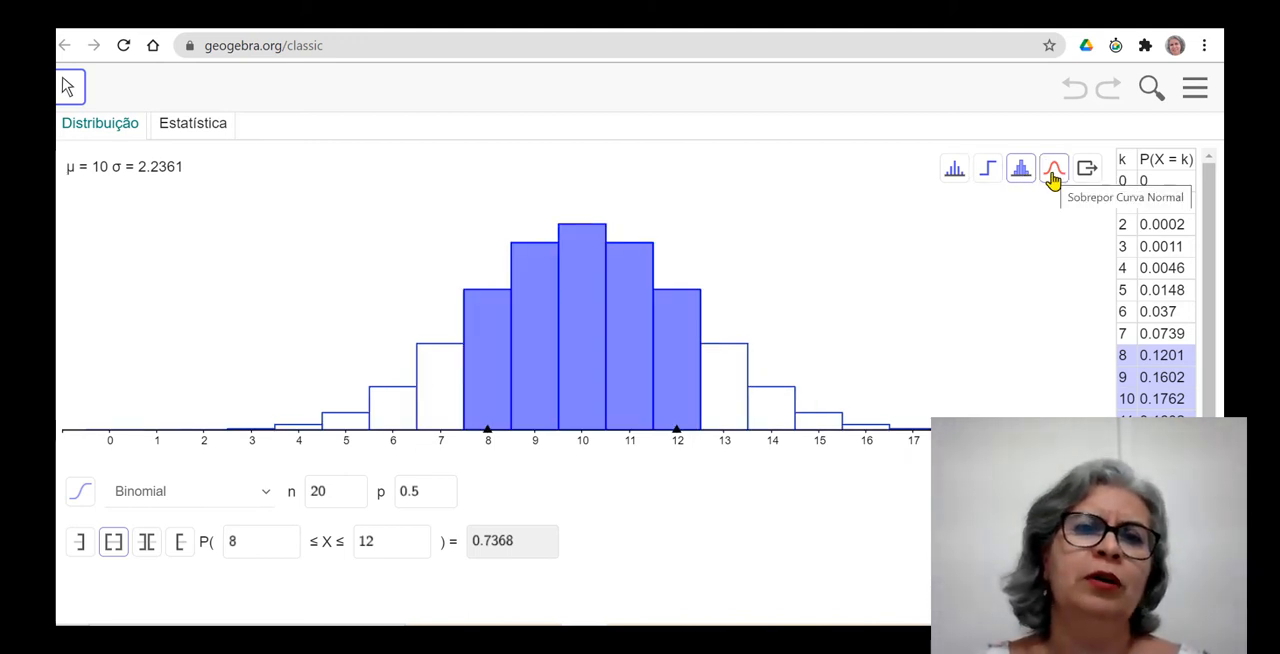
left_click(1053, 180)
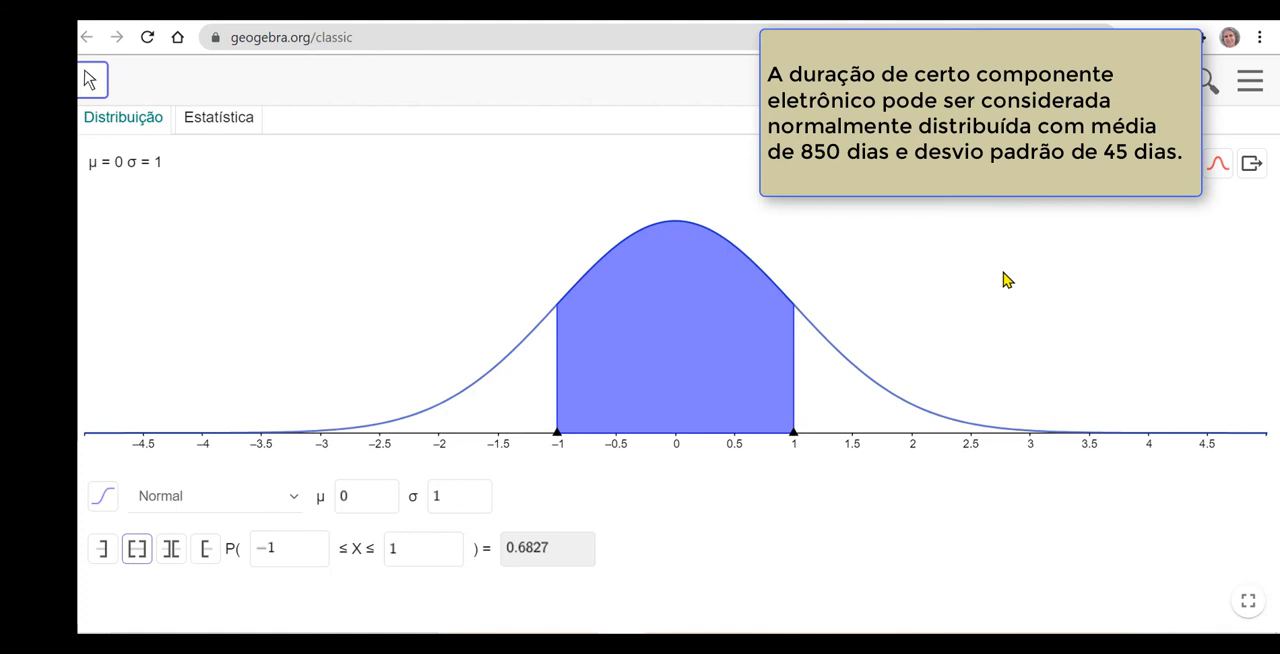
Set the Normal distribution's mean μ to 850 and its standard deviation σ to 45.
left_click(352, 510)
key("BackSpace")
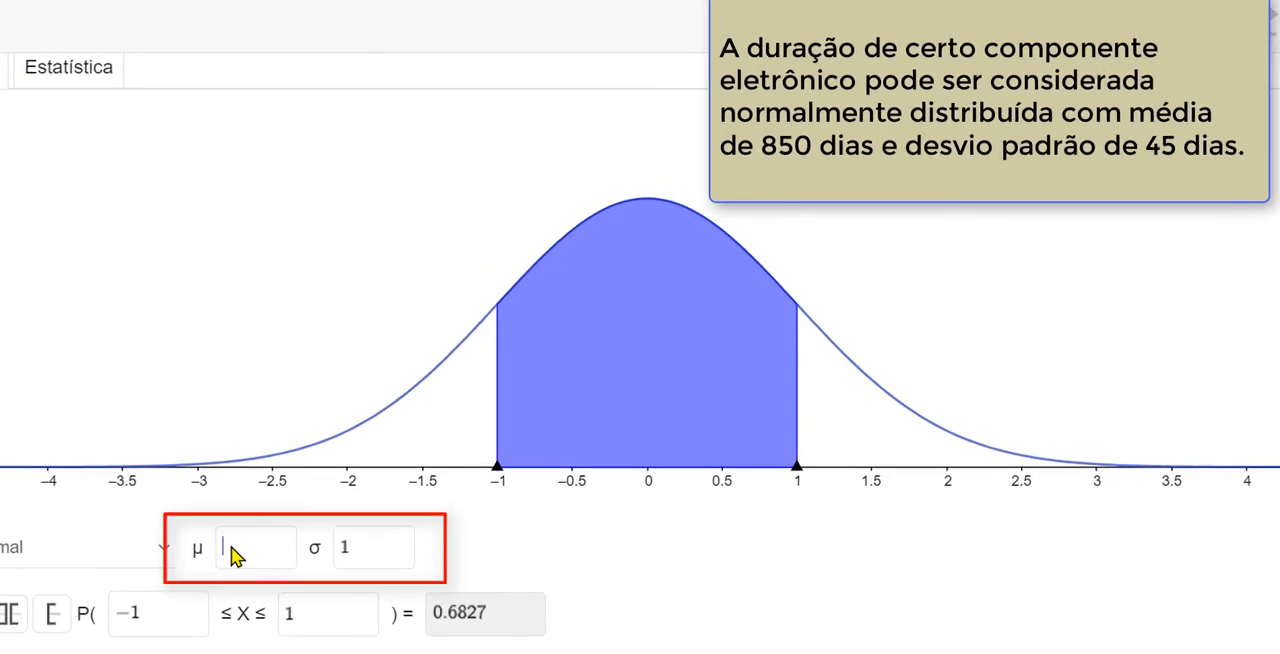
type("850")
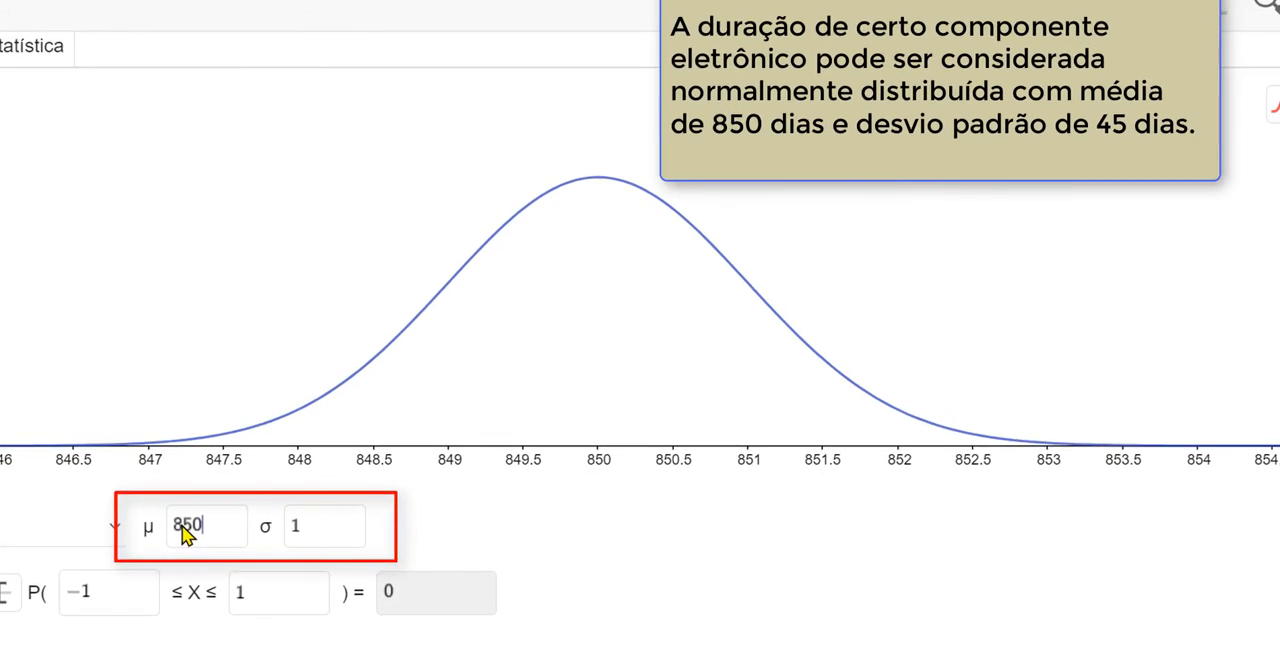
left_click(305, 540)
key("BackSpace")
type("45")
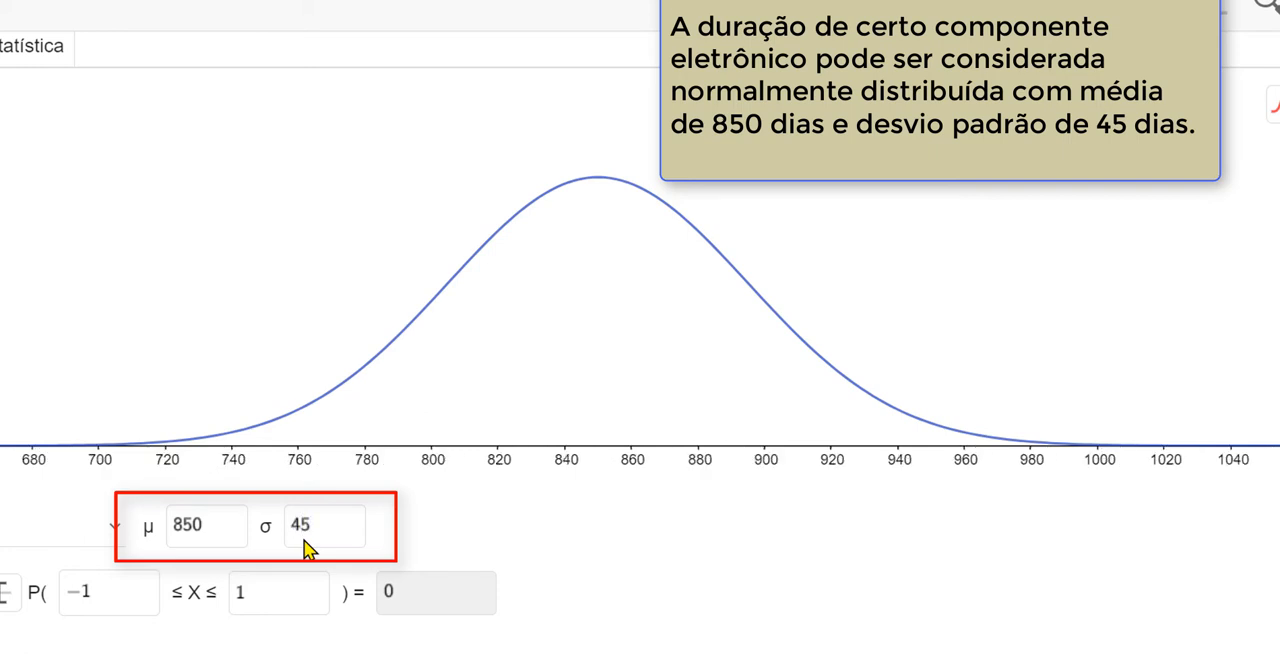